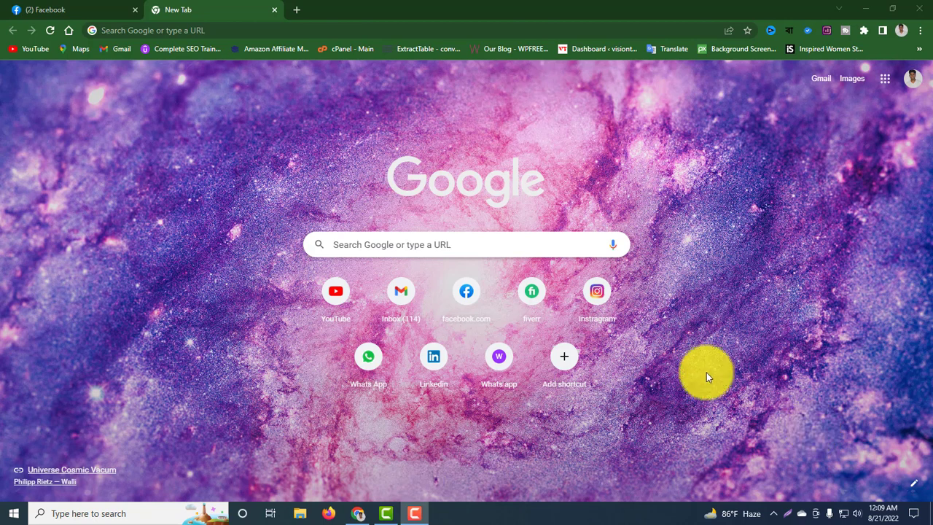
Search Google for 'adsense' from the Chrome address bar.
{"action": "left_click", "coordinate": [249, 32]}
{"action": "type", "text": "a"}
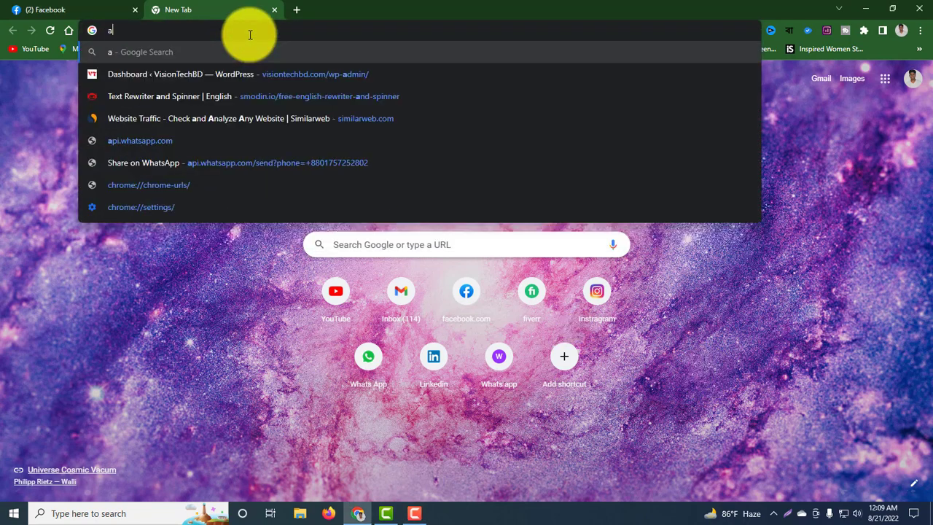
{"action": "type", "text": "dsense"}
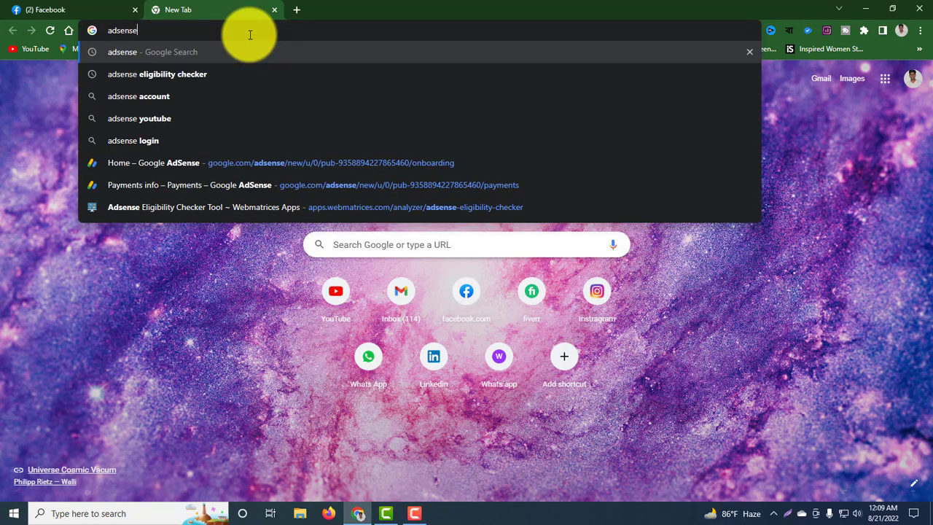
{"action": "key", "text": "Return"}
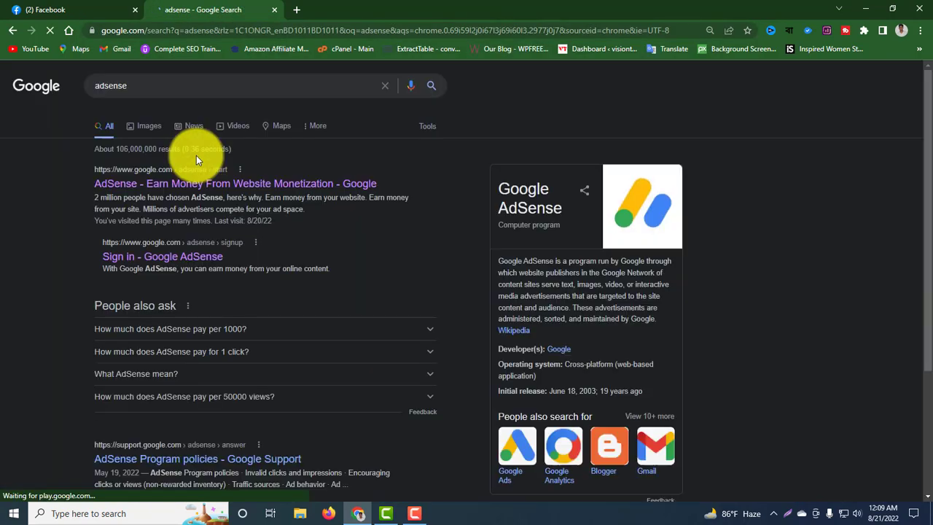
Open AdSense from the results, sign in with another Google account, and go to Payments.
{"action": "left_click", "coordinate": [199, 183]}
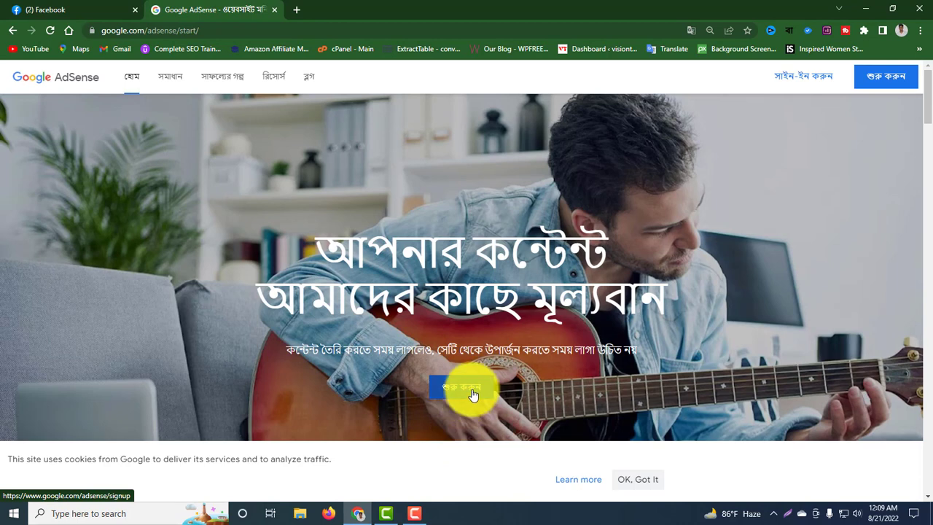
{"action": "left_click", "coordinate": [473, 394]}
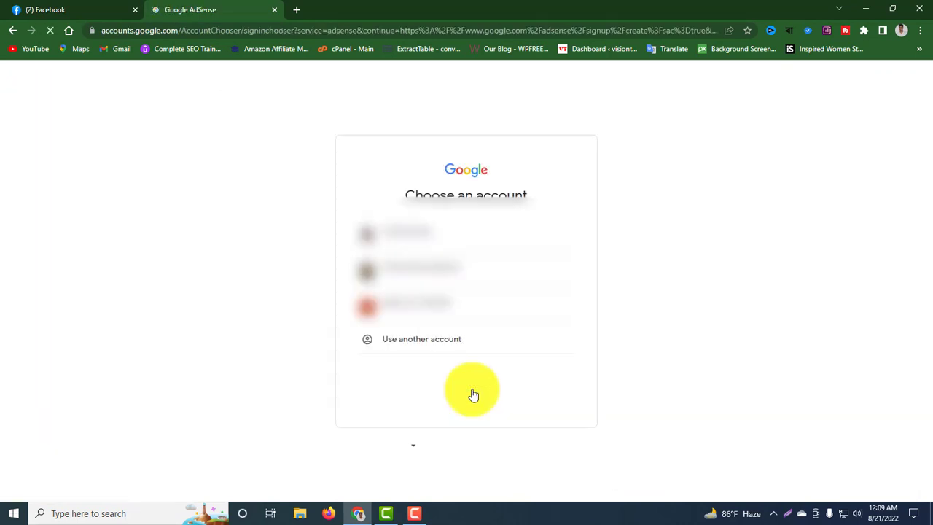
{"action": "left_click", "coordinate": [403, 341]}
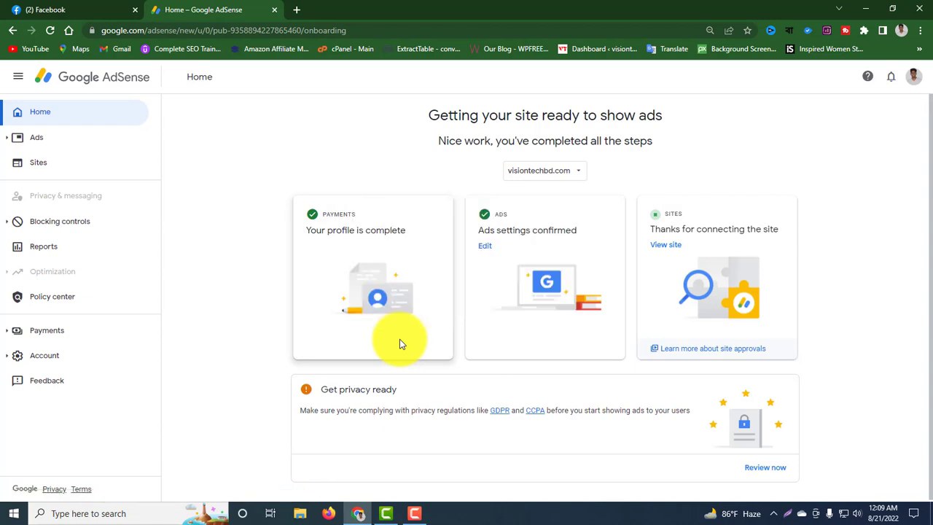
{"action": "left_click", "coordinate": [68, 339]}
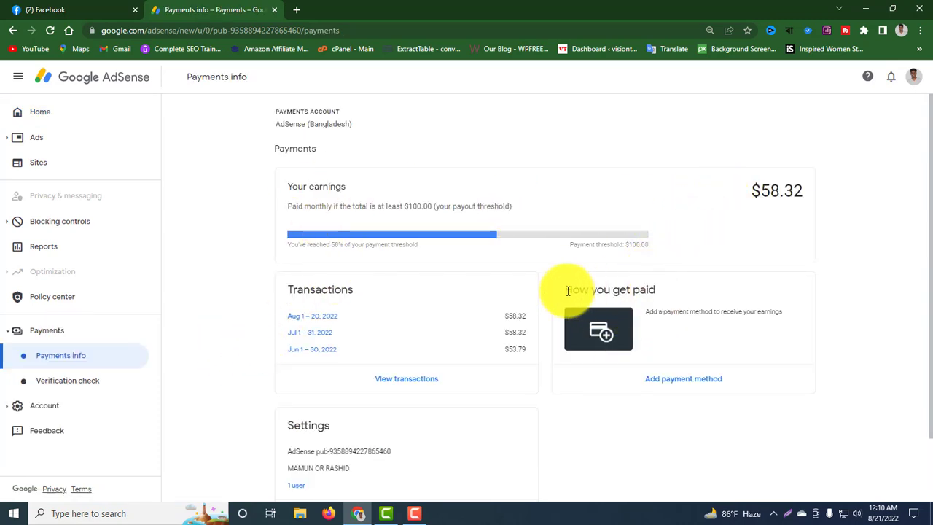
Choose Add payment method and expand the new wire transfer bank details form.
{"action": "left_click_drag", "start_coordinate": [568, 290], "coordinate": [688, 292]}
{"action": "left_click", "coordinate": [611, 382]}
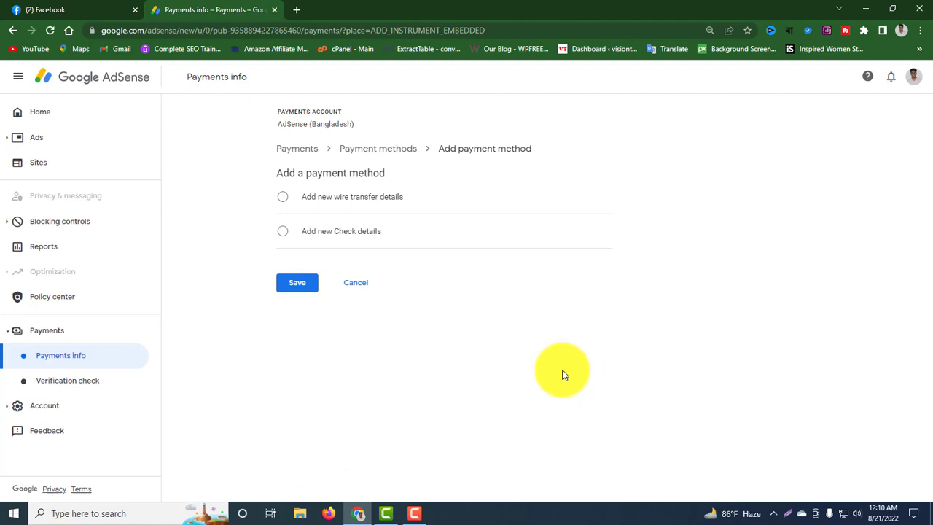
{"action": "left_click", "coordinate": [323, 208]}
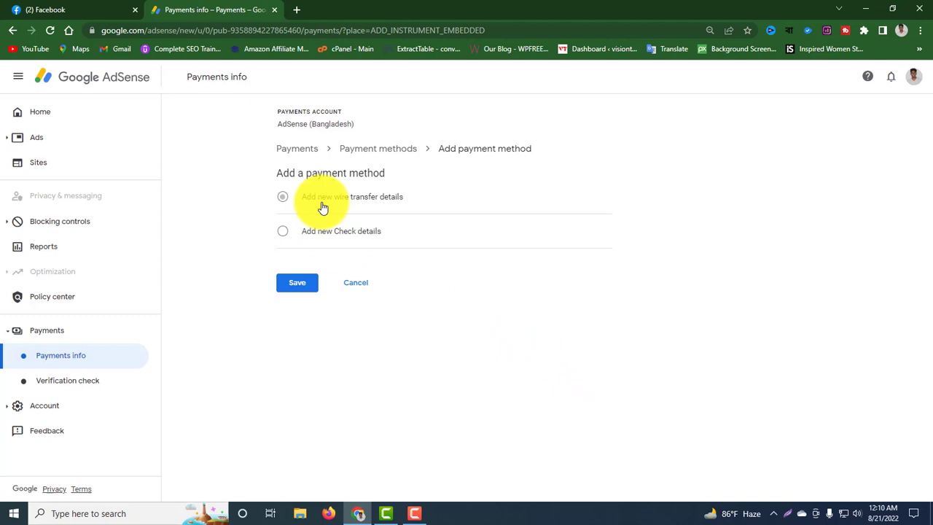
{"action": "left_click", "coordinate": [387, 237]}
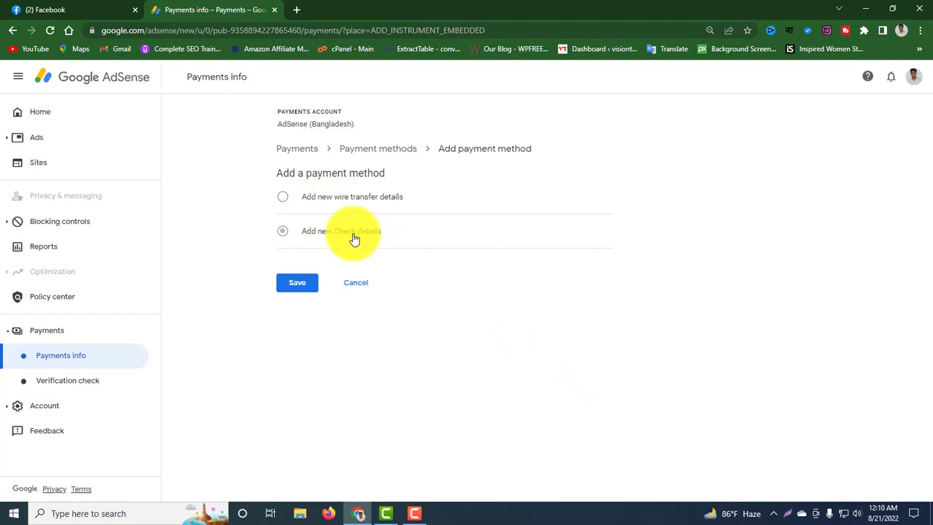
{"action": "left_click", "coordinate": [373, 204]}
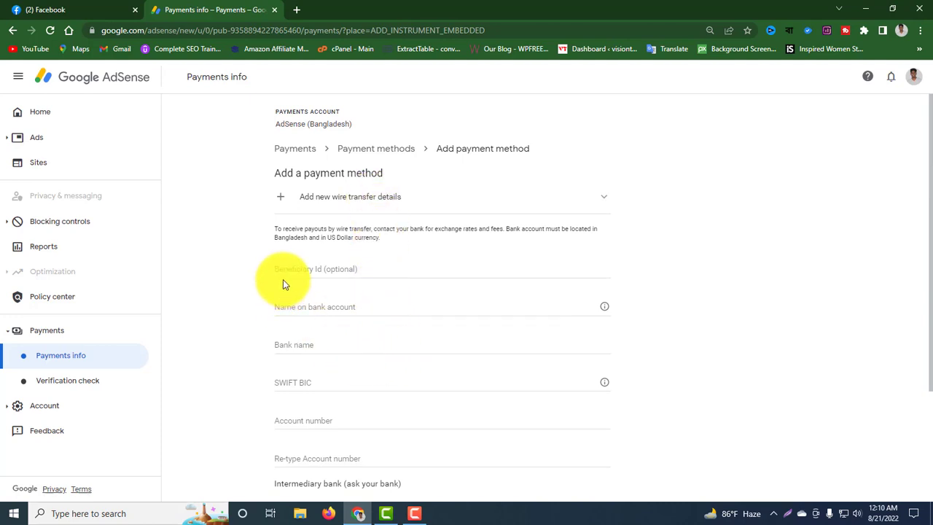
Enter the account holder's full name in the Name on bank account field.
{"action": "left_click", "coordinate": [345, 308]}
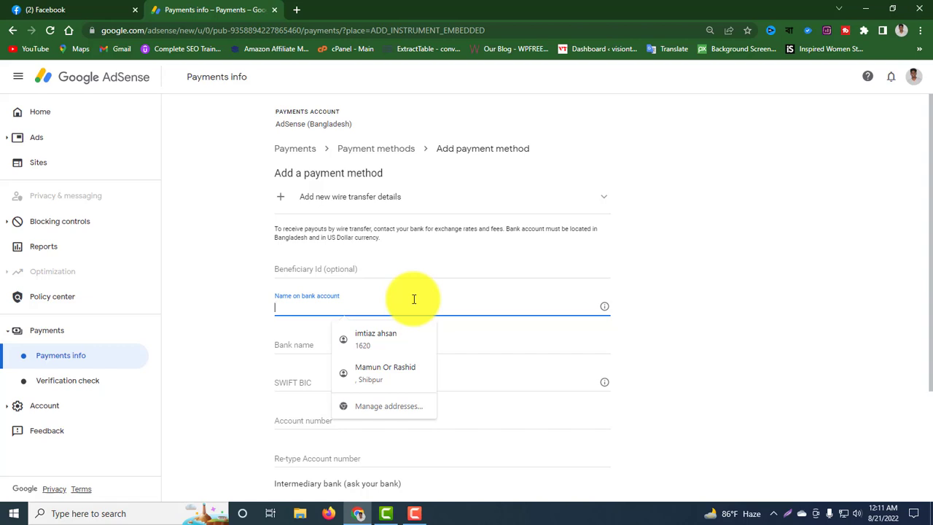
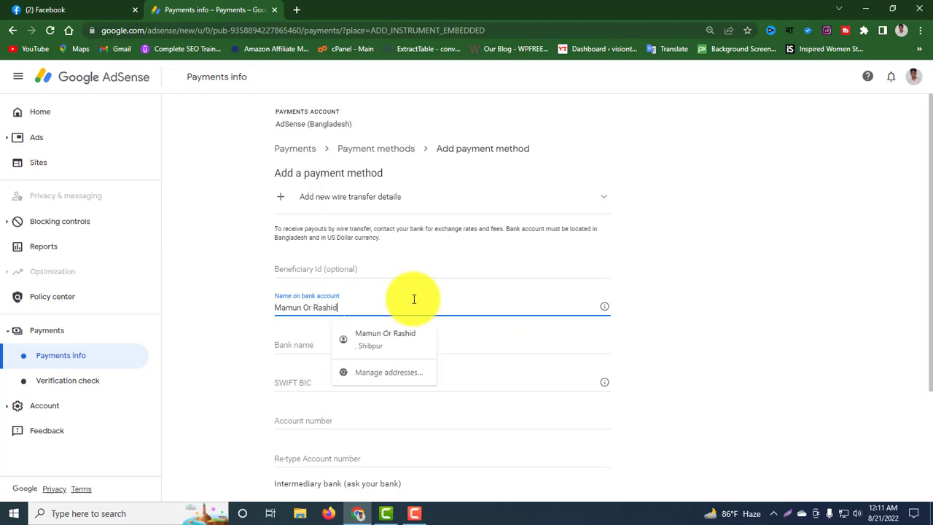
{"action": "left_click", "coordinate": [484, 350]}
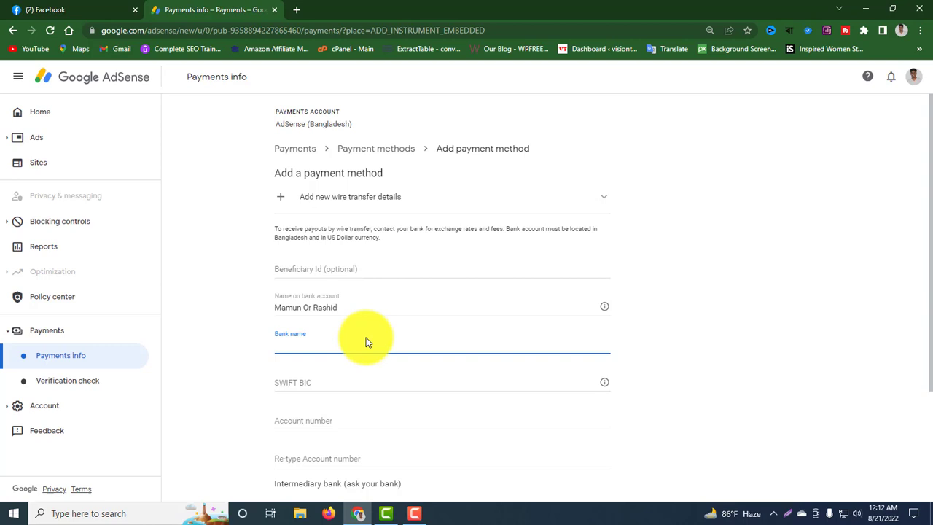
Search 'aibl' in a new tab and select the full name Al-Arafah Islami Bank Limited.
{"action": "left_click", "coordinate": [297, 11]}
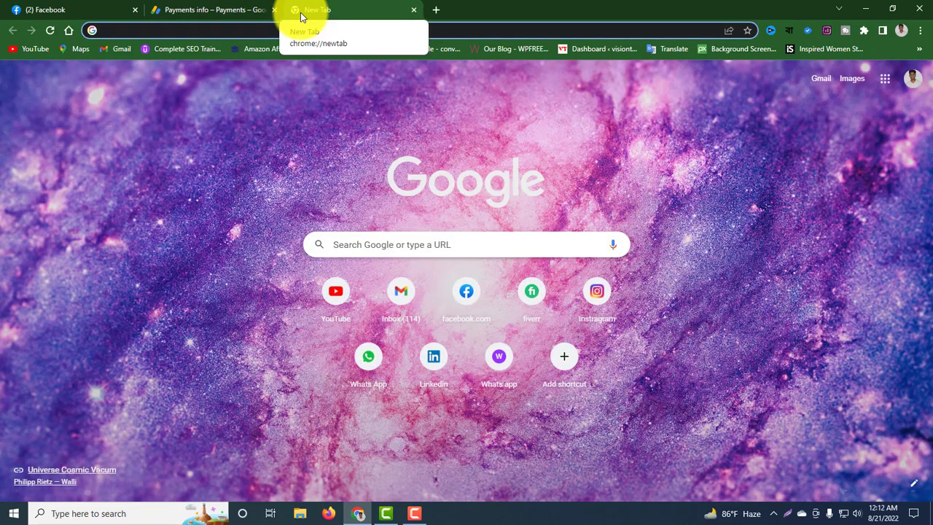
{"action": "type", "text": "aibl"}
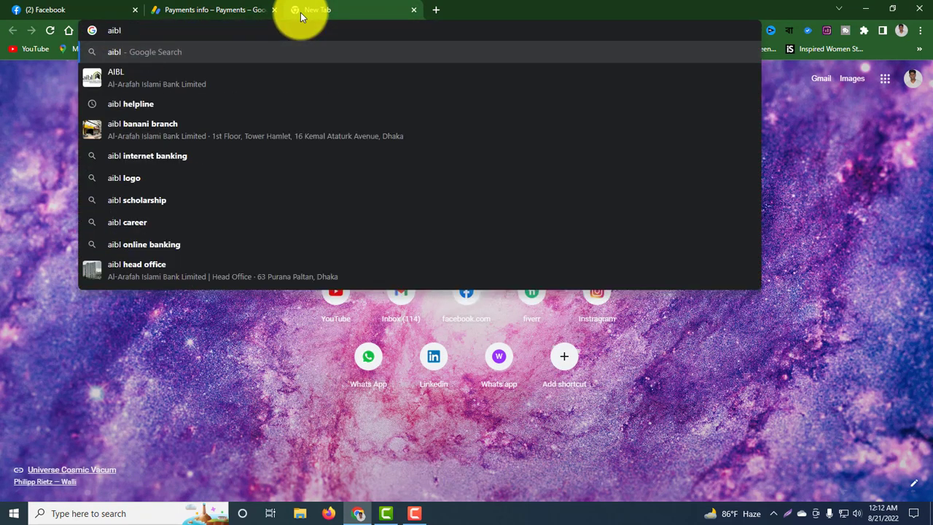
{"action": "key", "text": "Return"}
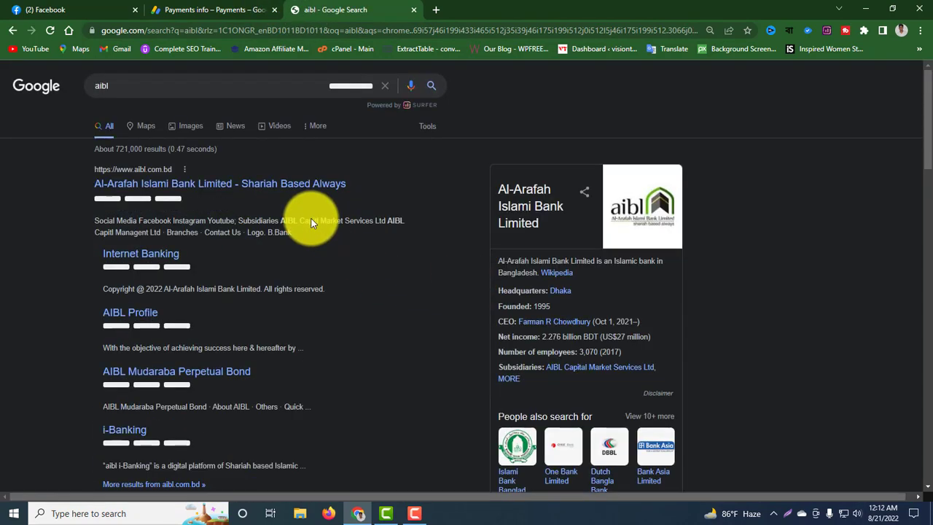
{"action": "left_click", "coordinate": [198, 185]}
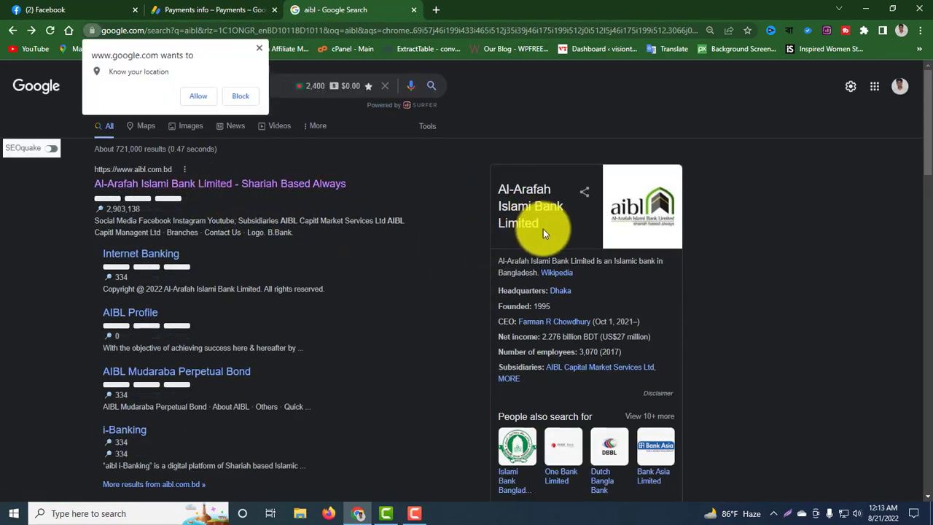
{"action": "left_click_drag", "start_coordinate": [544, 227], "coordinate": [499, 189]}
{"action": "key", "text": "ctrl+c"}
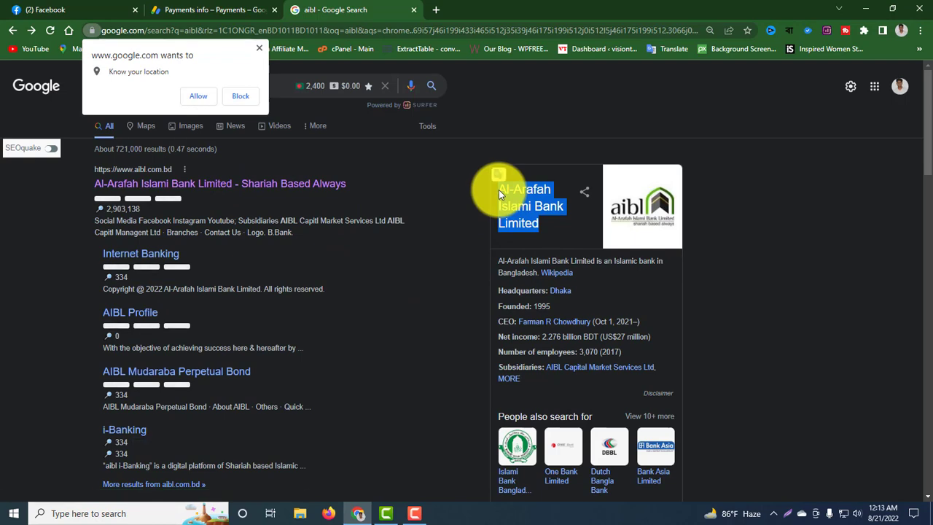
{"action": "left_click", "coordinate": [194, 7]}
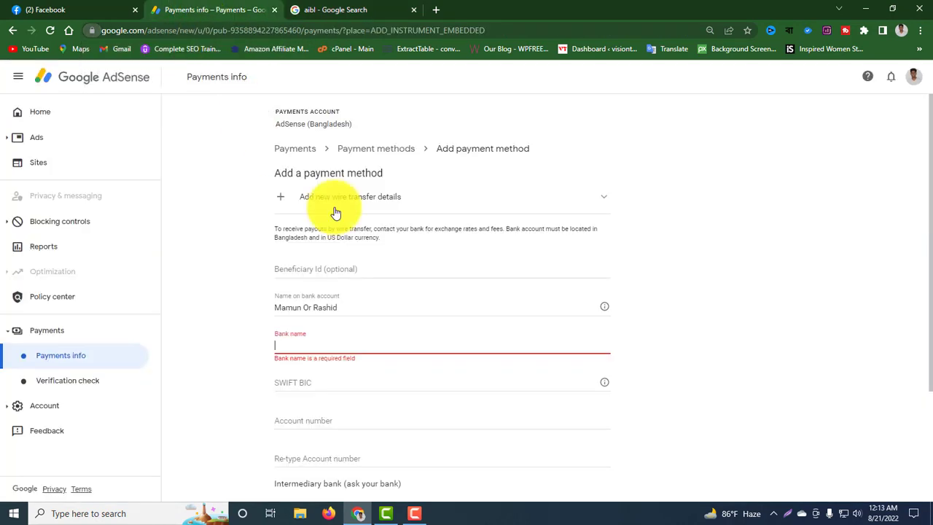
Paste Al-Arafah Islami Bank Limited as the bank name, then open a fresh tab.
{"action": "left_click", "coordinate": [407, 324]}
{"action": "key", "text": "ctrl+v"}
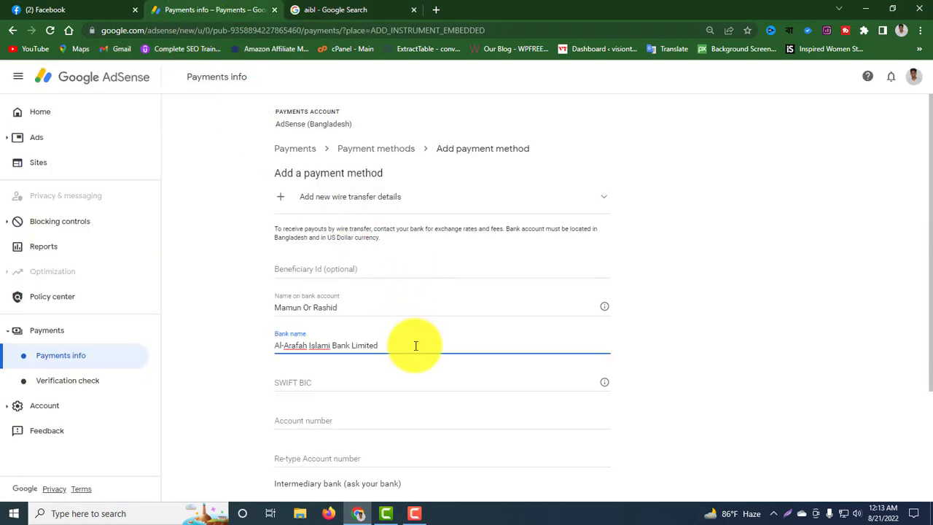
{"action": "left_click", "coordinate": [369, 388]}
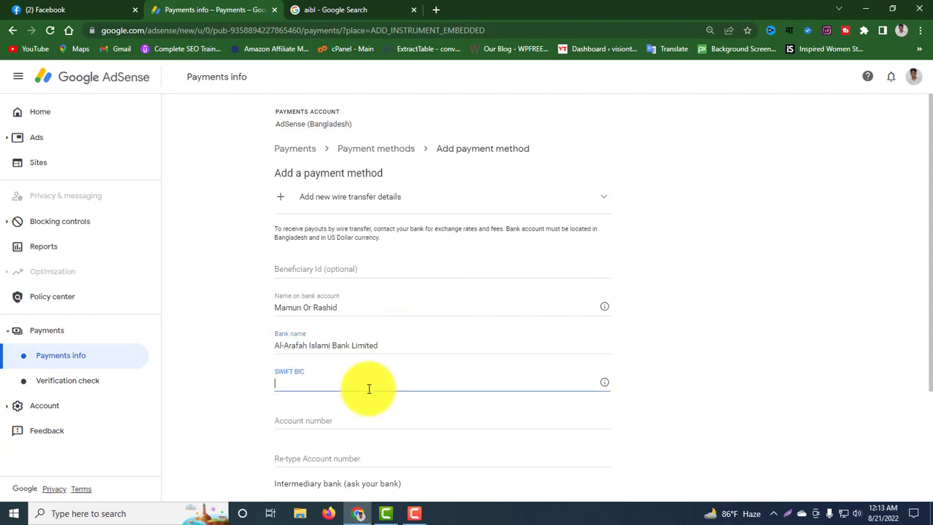
{"action": "left_click", "coordinate": [437, 10]}
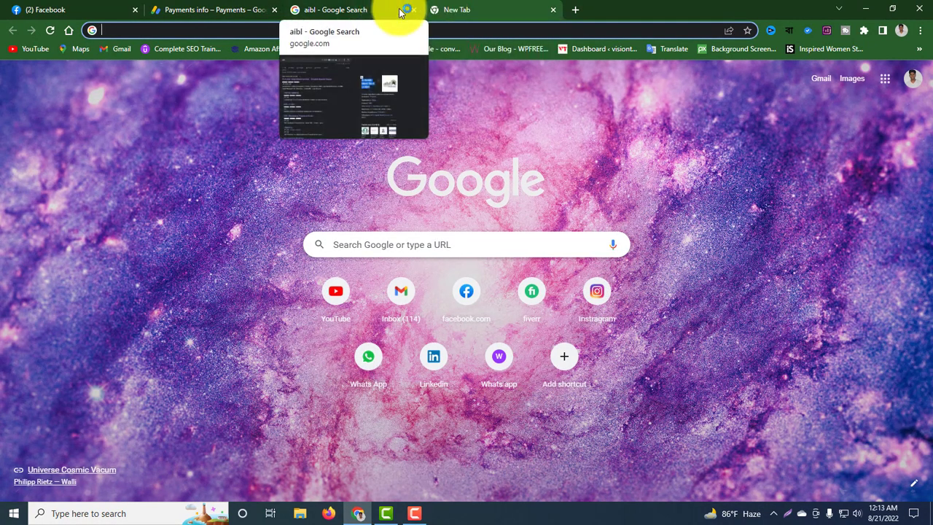
Look up the bank's SWIFT code, copy ALARBDDH074, and return to the SWIFT BIC field.
{"action": "left_click", "coordinate": [156, 10]}
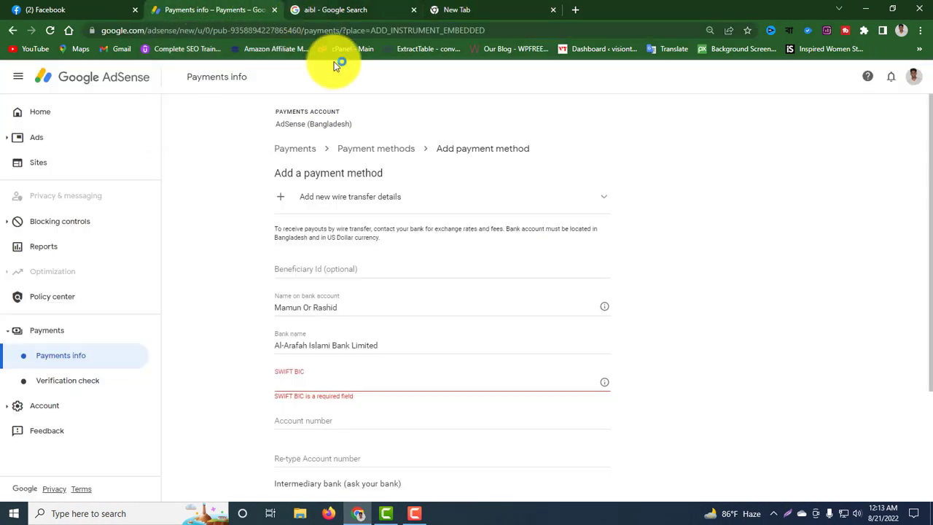
{"action": "left_click", "coordinate": [441, 7]}
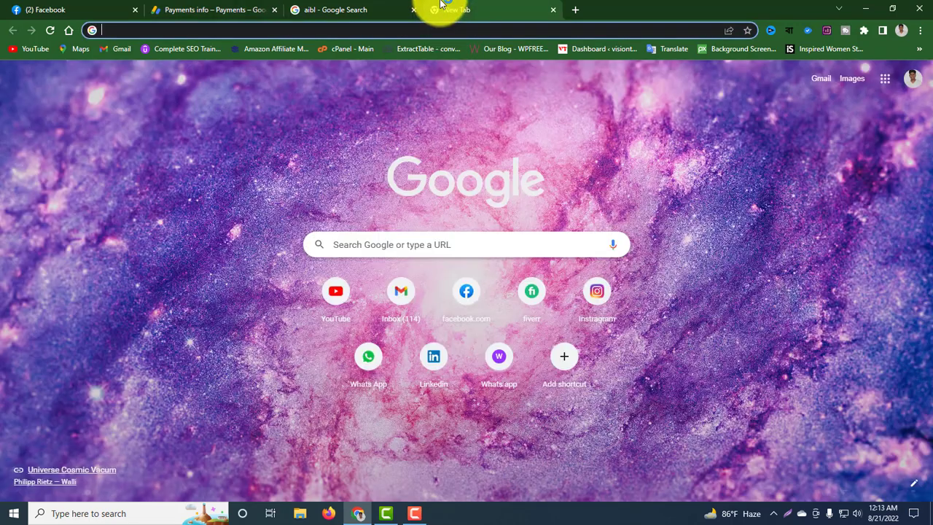
{"action": "key", "text": "ctrl+v"}
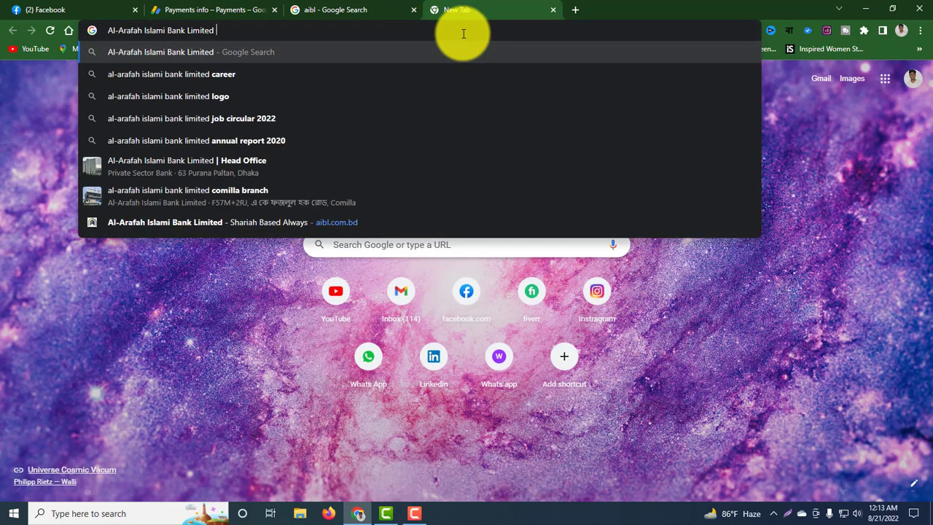
{"action": "type", "text": "swi"}
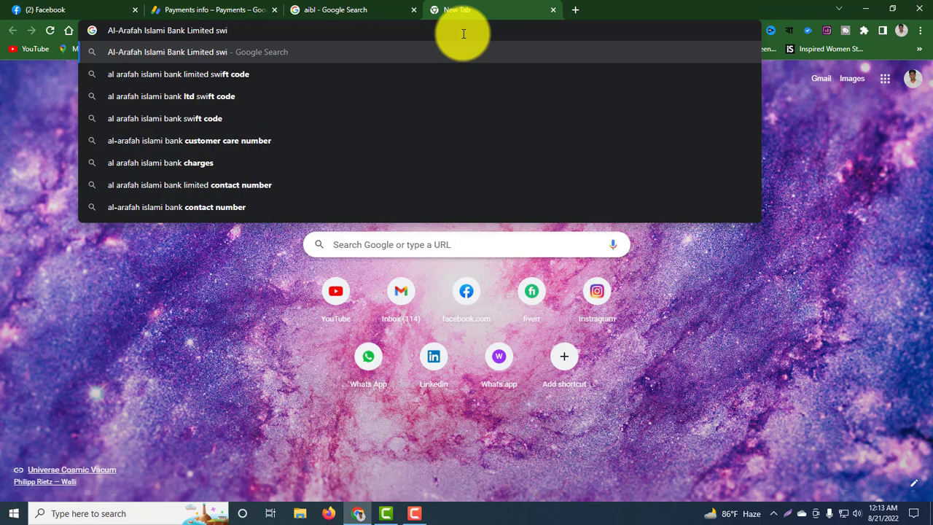
{"action": "left_click", "coordinate": [278, 75]}
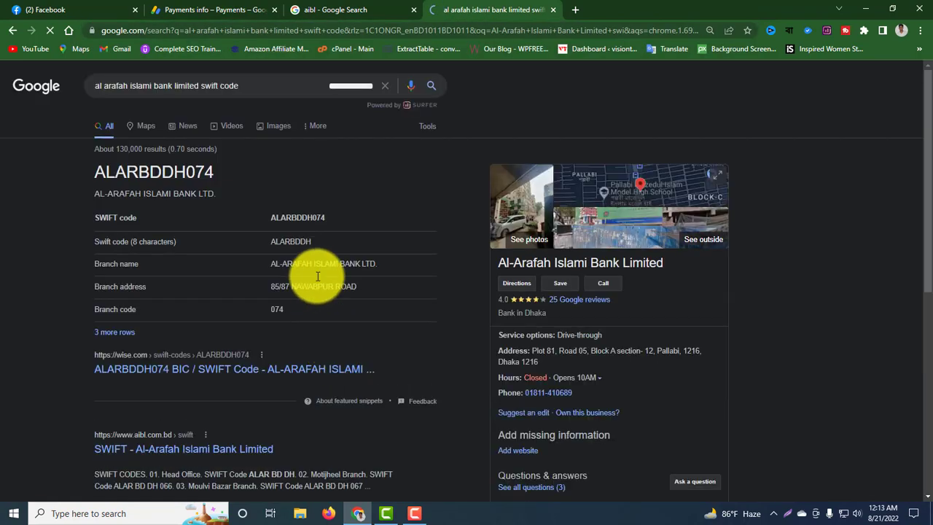
{"action": "double_click", "coordinate": [285, 218]}
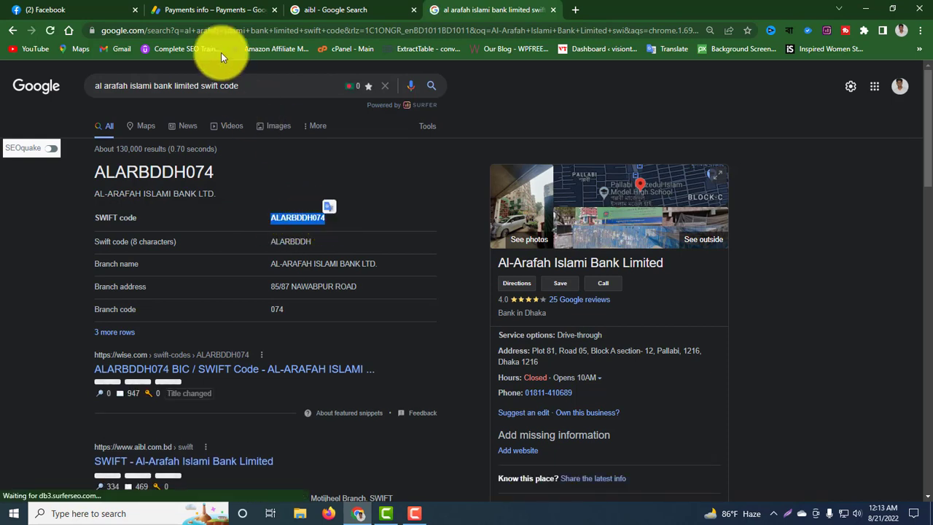
{"action": "left_click", "coordinate": [191, 10]}
{"action": "left_click", "coordinate": [371, 356]}
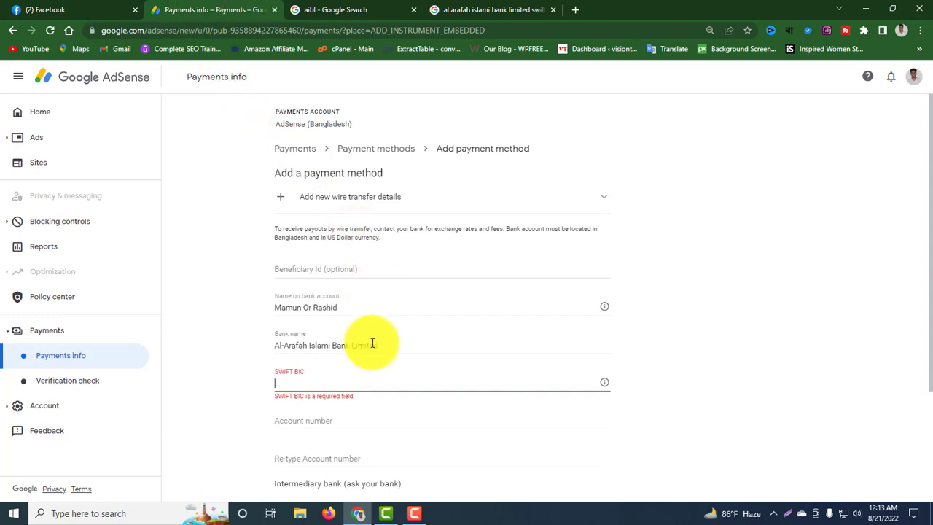
Paste SWIFT BIC ALARBDDH074, enter and confirm the account number, and save as primary.
{"action": "type", "text": "ALARBDDH074"}
{"action": "scroll", "coordinate": [364, 368], "scroll_direction": "down", "scroll_amount": 1}
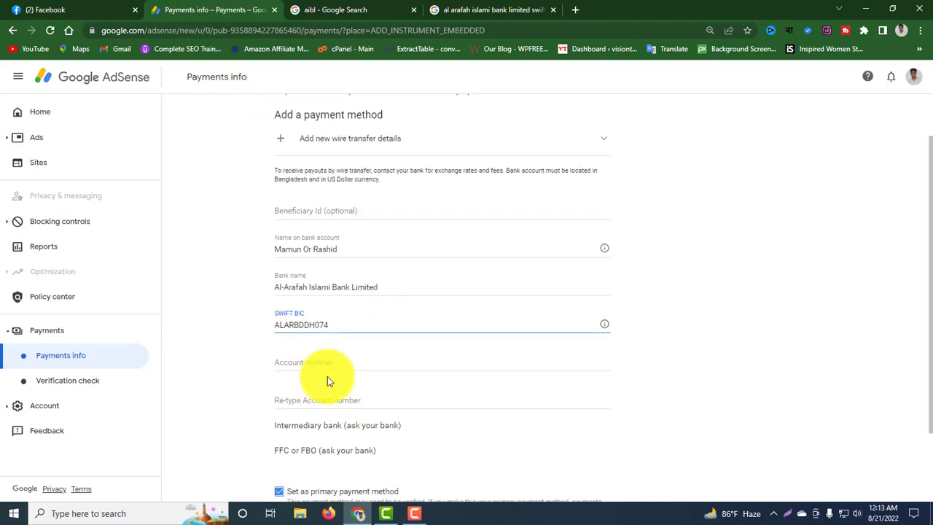
{"action": "left_click", "coordinate": [346, 361]}
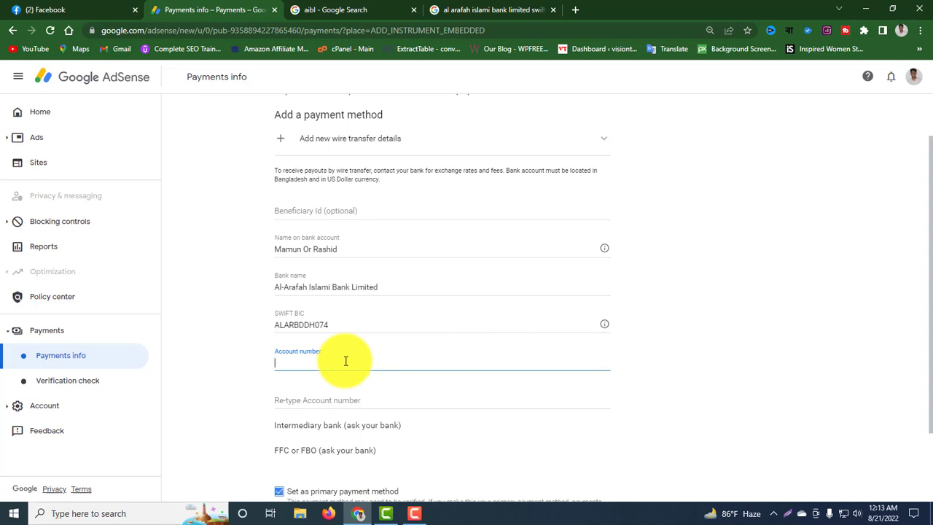
{"action": "type", "text": "0"}
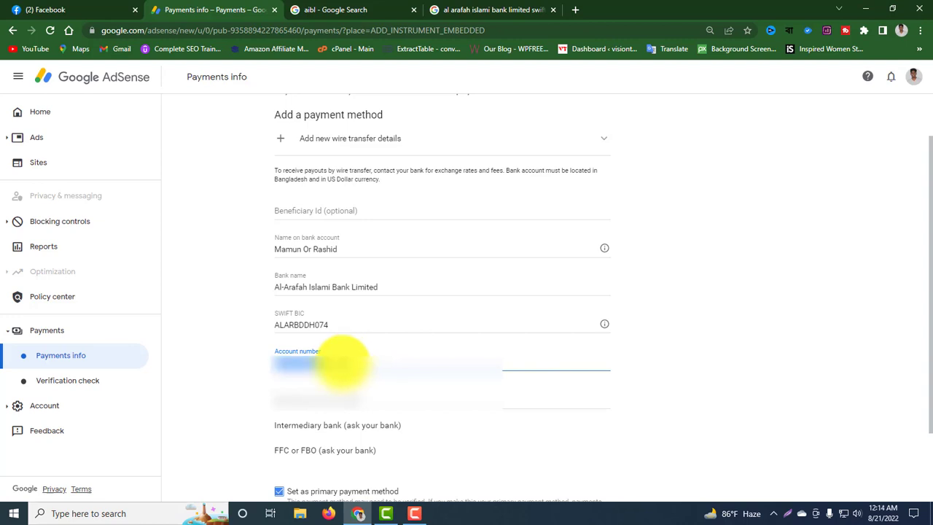
{"action": "left_click", "coordinate": [345, 402]}
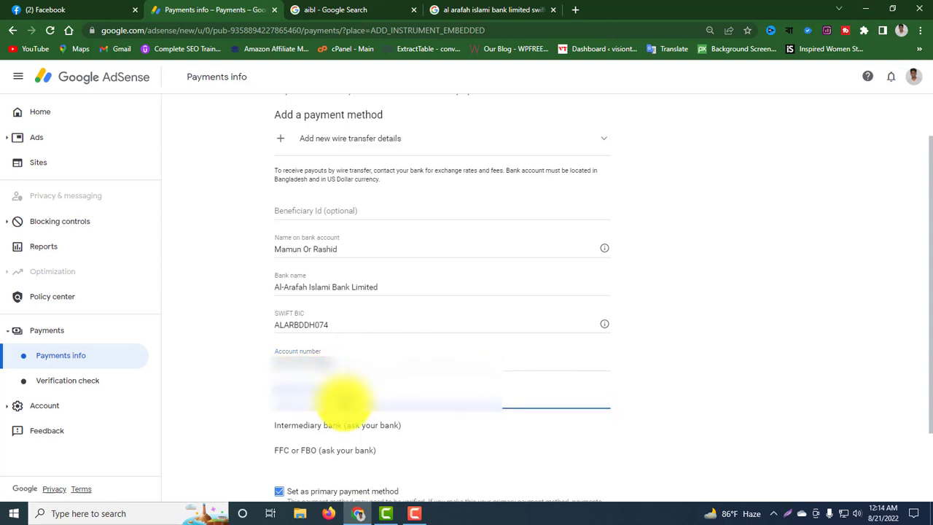
{"action": "key", "text": "ctrl+v"}
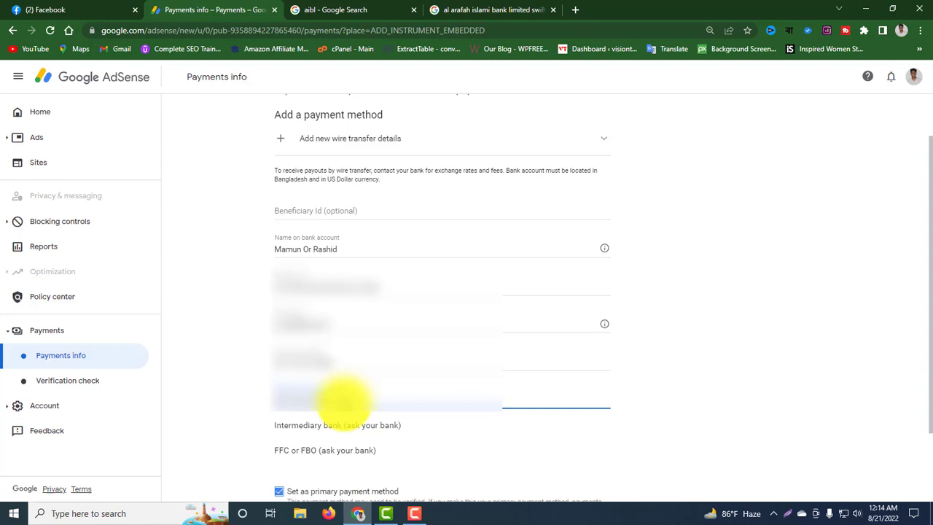
{"action": "scroll", "coordinate": [339, 398], "scroll_direction": "down", "scroll_amount": 2}
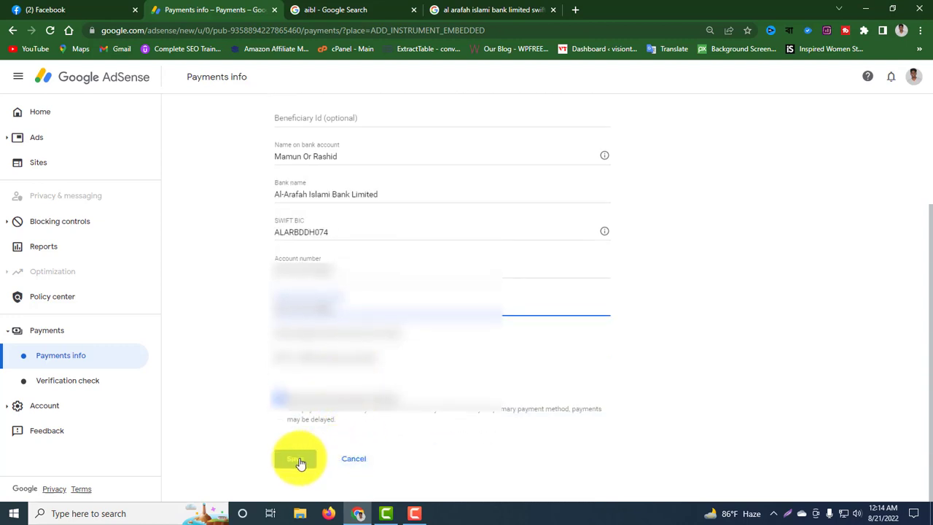
{"action": "left_click", "coordinate": [299, 459]}
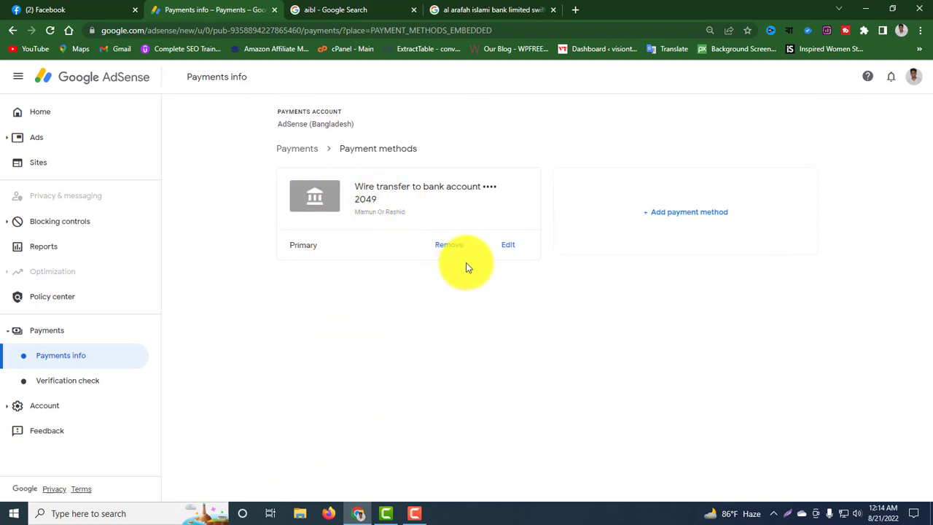
{"action": "left_click", "coordinate": [509, 248]}
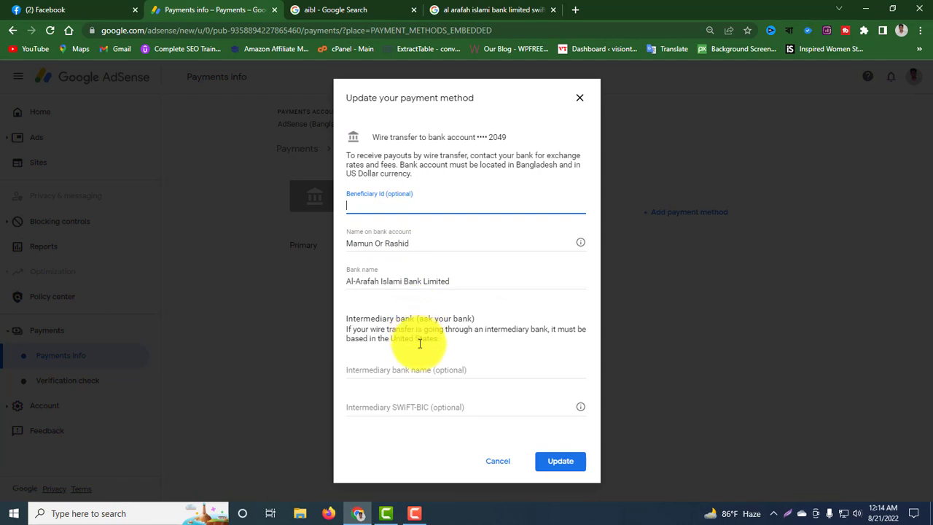
{"action": "left_click", "coordinate": [579, 99]}
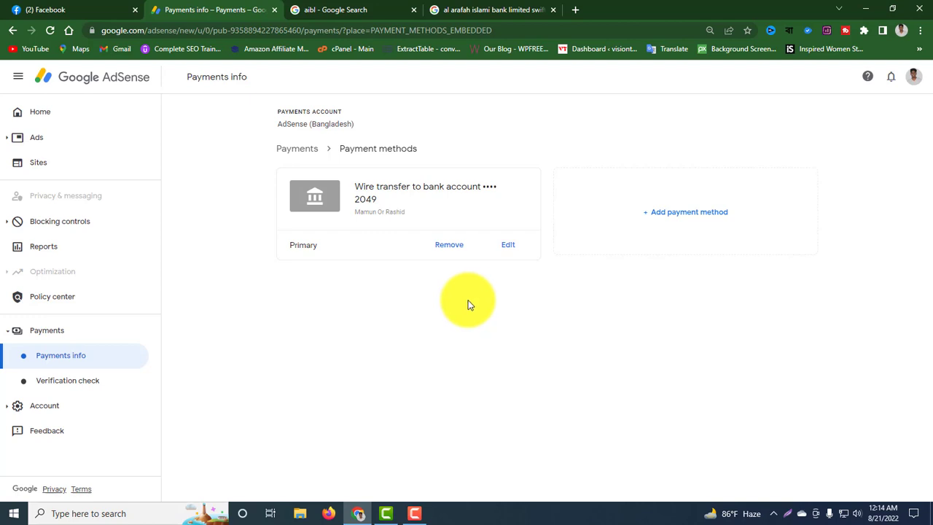
{"action": "left_click_drag", "start_coordinate": [323, 248], "coordinate": [291, 248]}
{"action": "left_click", "coordinate": [327, 278]}
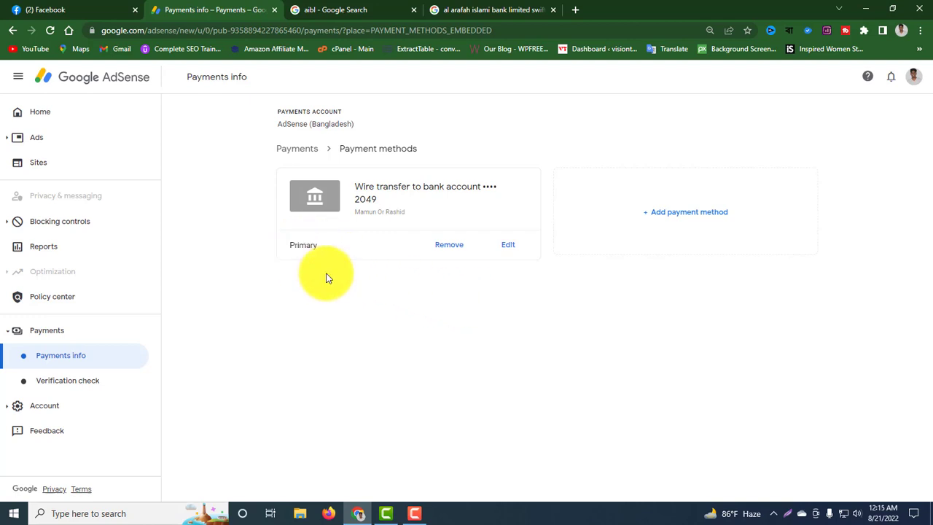